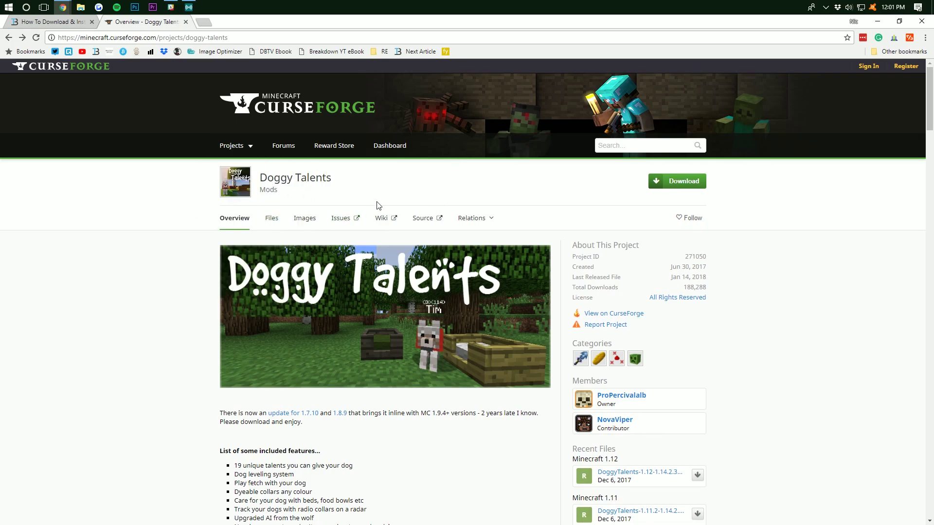
# Open the Minecraft Forge download page through the download link in the Forge installation article
pyautogui.click(49, 22)
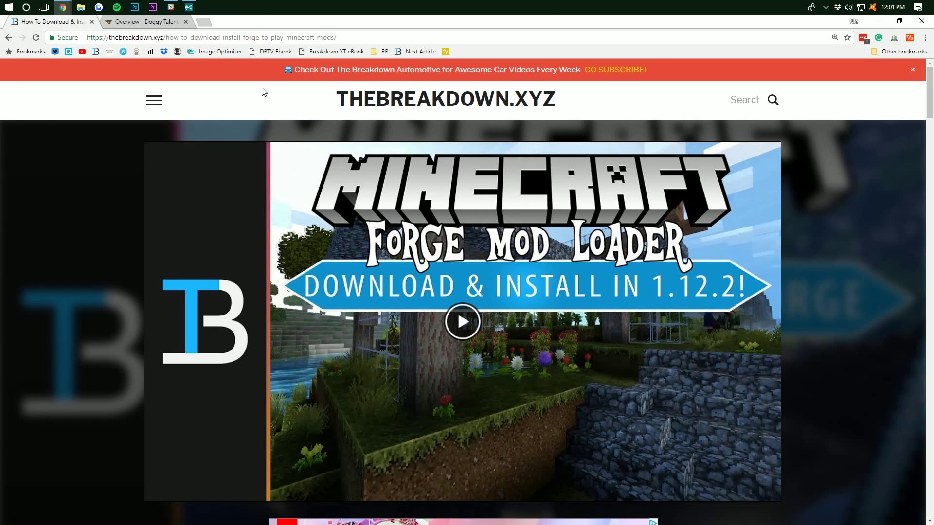
pyautogui.scroll(-10, 263, 91)
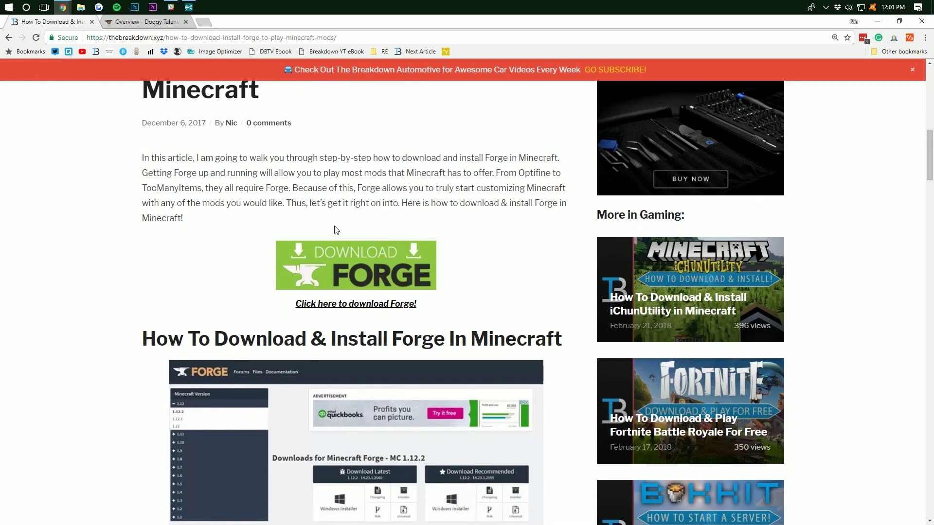
pyautogui.click(334, 265)
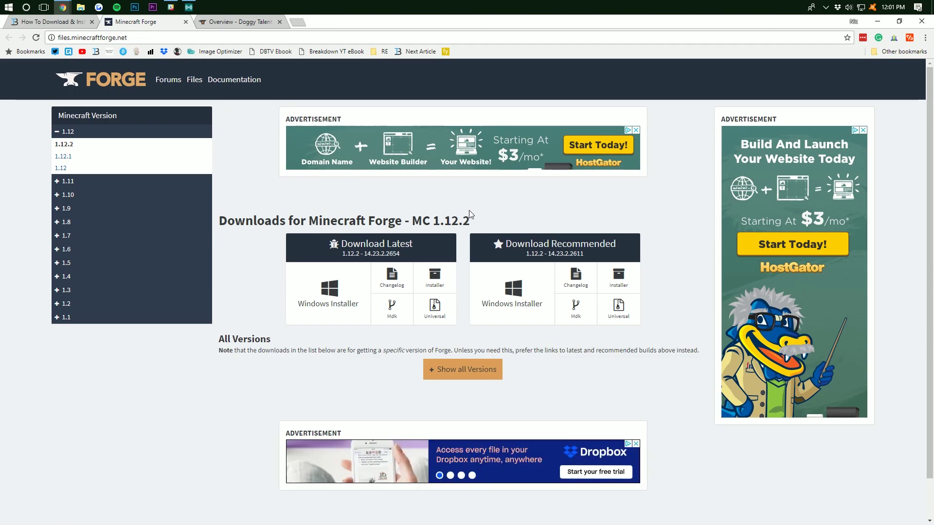
# Download the installer of the latest Forge build for Minecraft 1.12.2, skipping the advertisement and keeping the jar file
pyautogui.moveTo(487, 227); pyautogui.dragTo(417, 217)
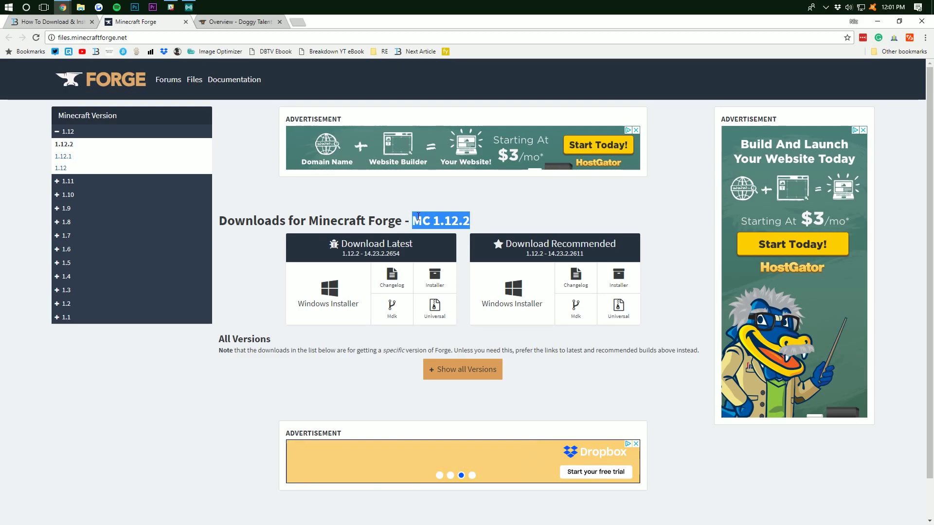
pyautogui.click(243, 210)
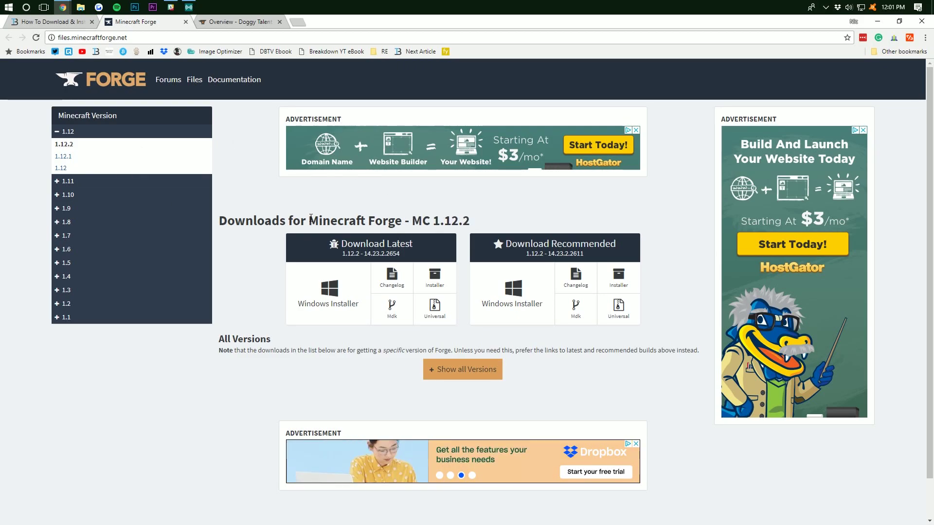
pyautogui.moveTo(480, 227); pyautogui.dragTo(413, 225)
pyautogui.click(418, 228)
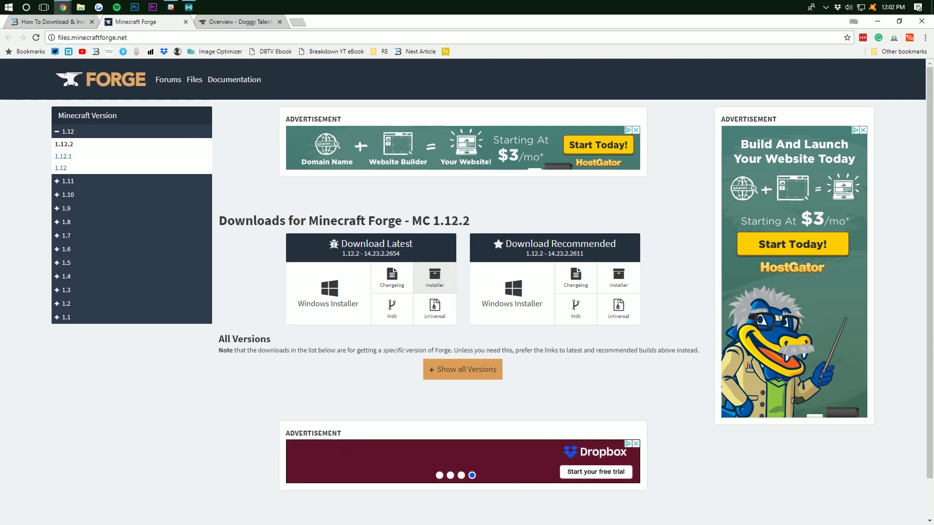
pyautogui.click(428, 278)
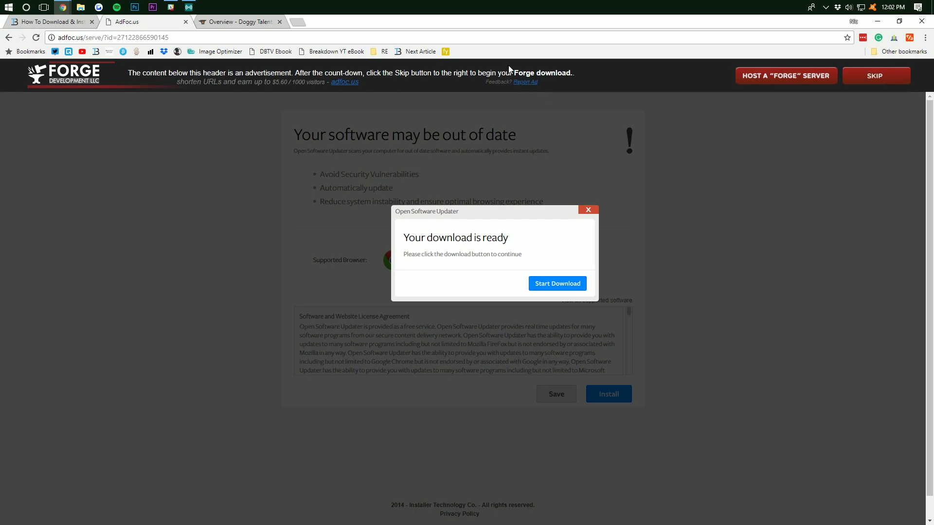
pyautogui.click(869, 77)
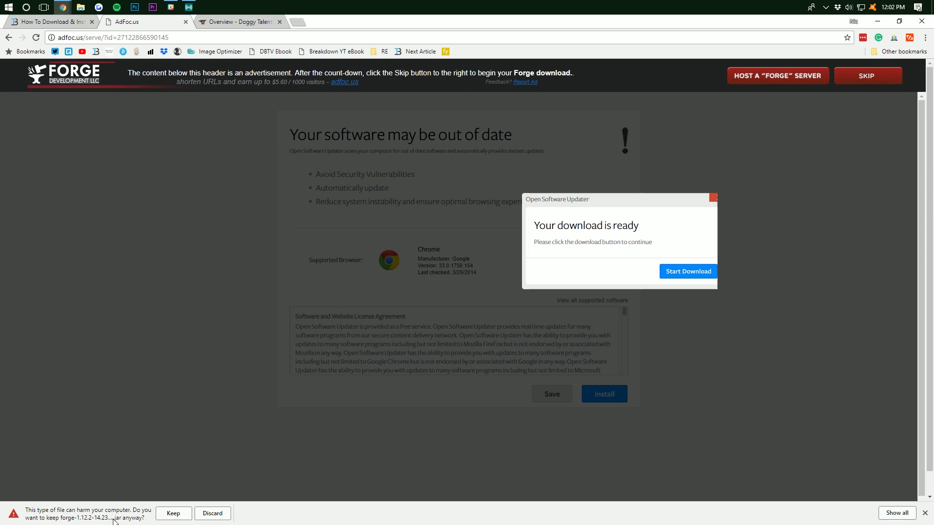
pyautogui.click(173, 513)
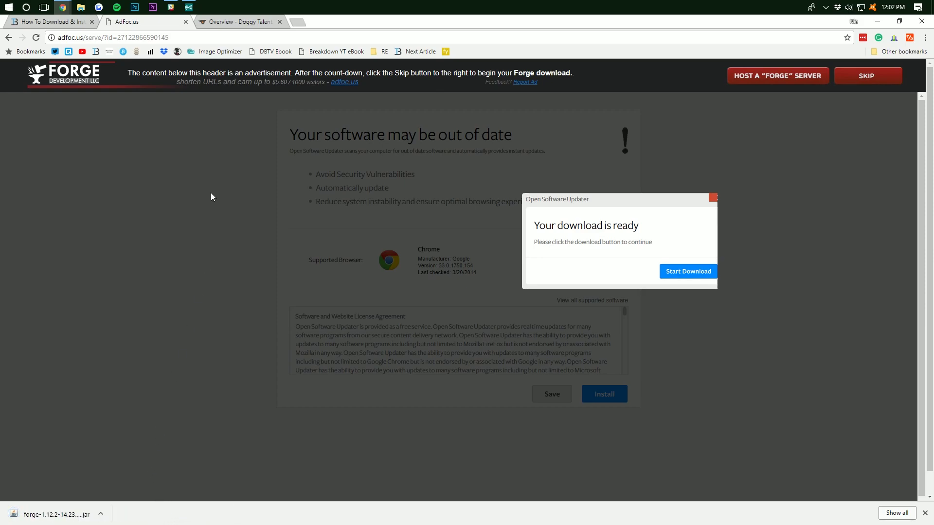
# Download DoggyTalents-1.12-1.14.2.314-universal.jar for game version 1.12.2 from the Doggy Talents project files and keep the file
pyautogui.click(242, 27)
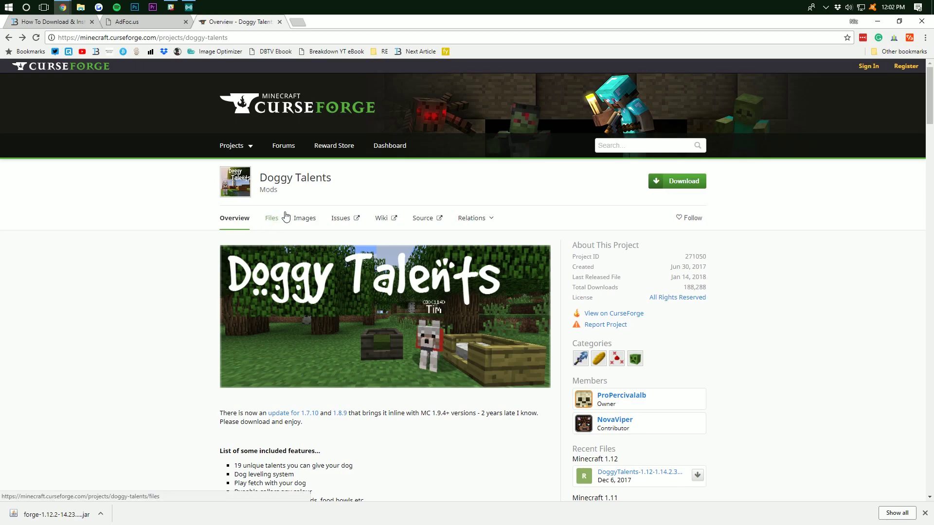
pyautogui.click(275, 221)
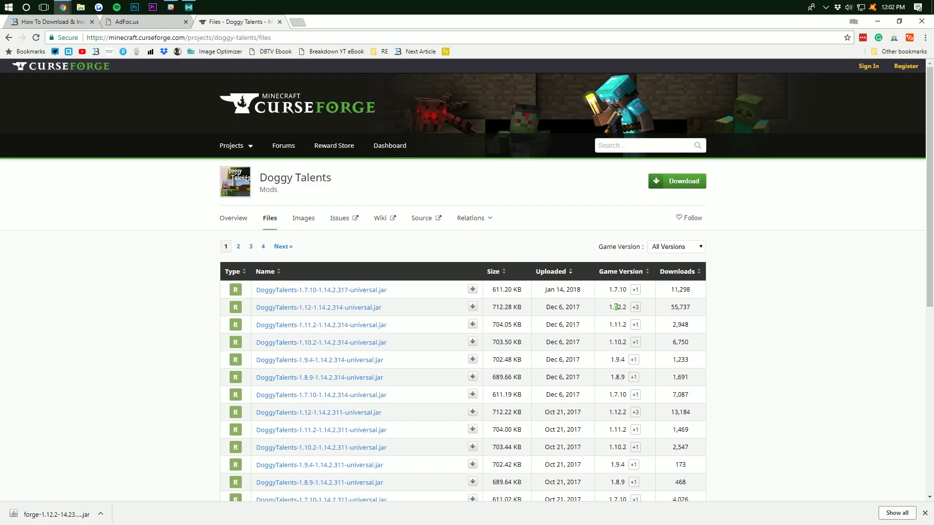
pyautogui.moveTo(609, 307); pyautogui.dragTo(628, 307)
pyautogui.click(617, 310)
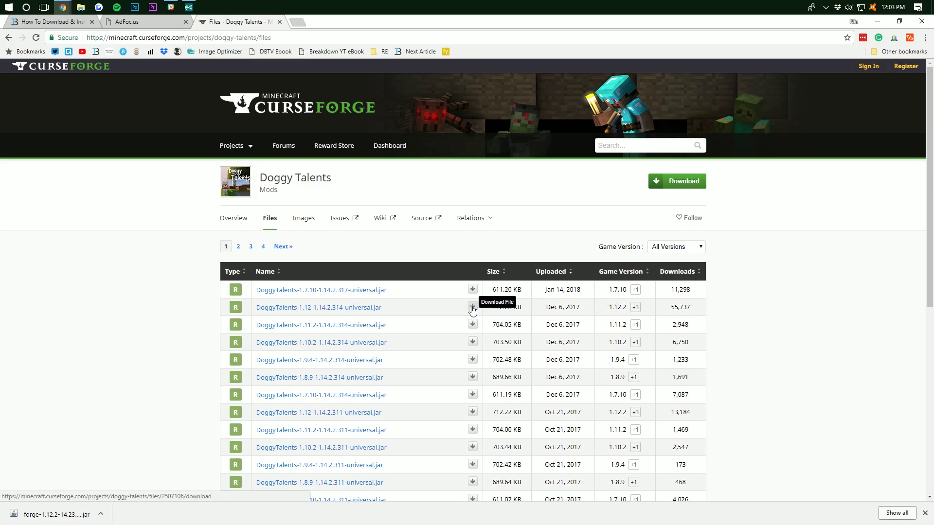
pyautogui.click(472, 308)
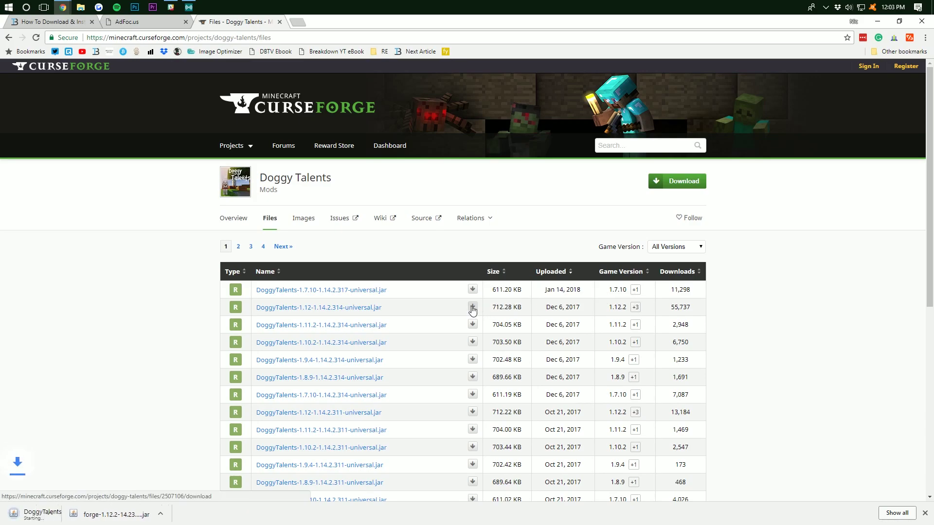
pyautogui.click(173, 514)
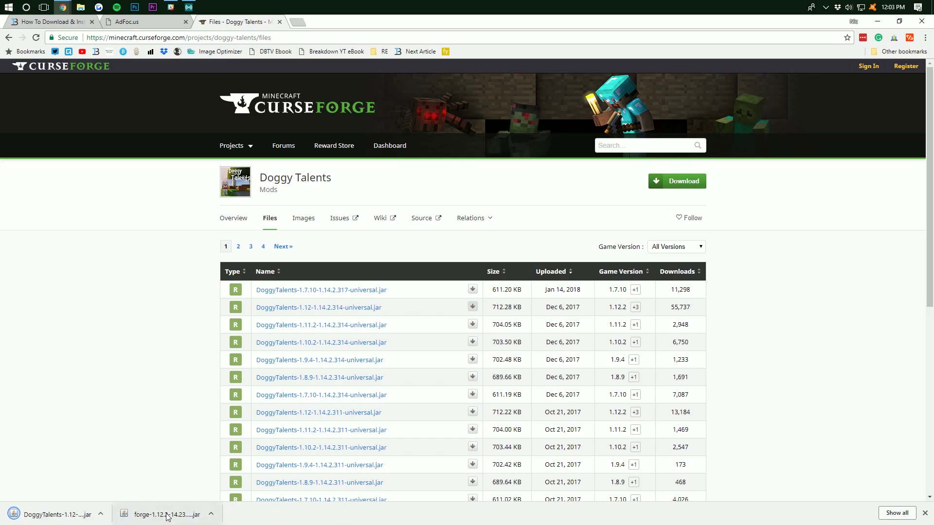
pyautogui.doubleClick(690, 308)
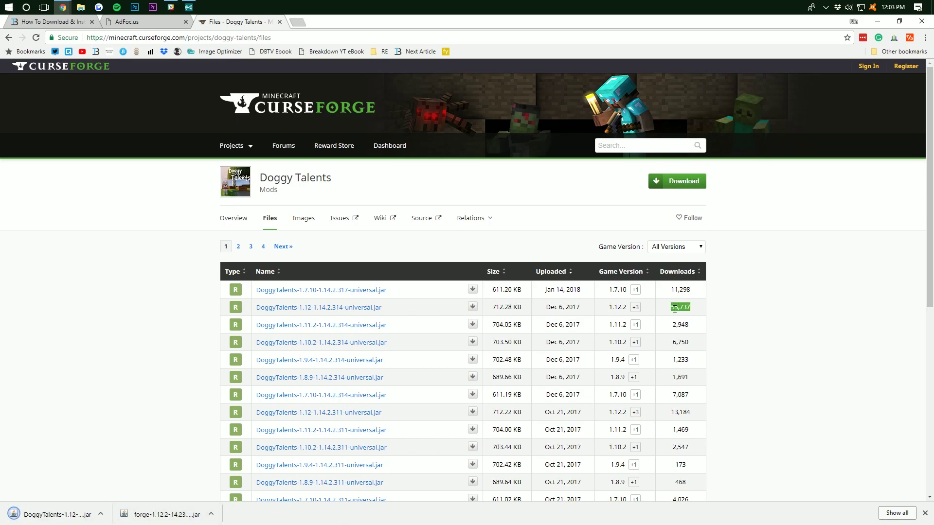
pyautogui.click(722, 317)
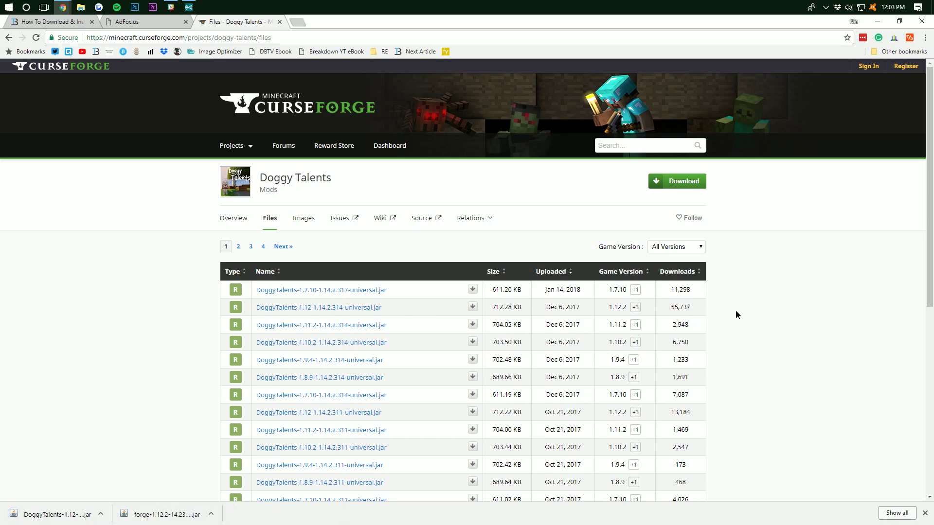
# Minimize the browser and arrange the downloaded Forge and DoggyTalents jar files side by side on the desktop
pyautogui.click(878, 21)
pyautogui.moveTo(247, 193); pyautogui.dragTo(23, 28)
pyautogui.moveTo(19, 35); pyautogui.dragTo(352, 84)
pyautogui.click(348, 146)
pyautogui.moveTo(348, 146); pyautogui.dragTo(462, 96)
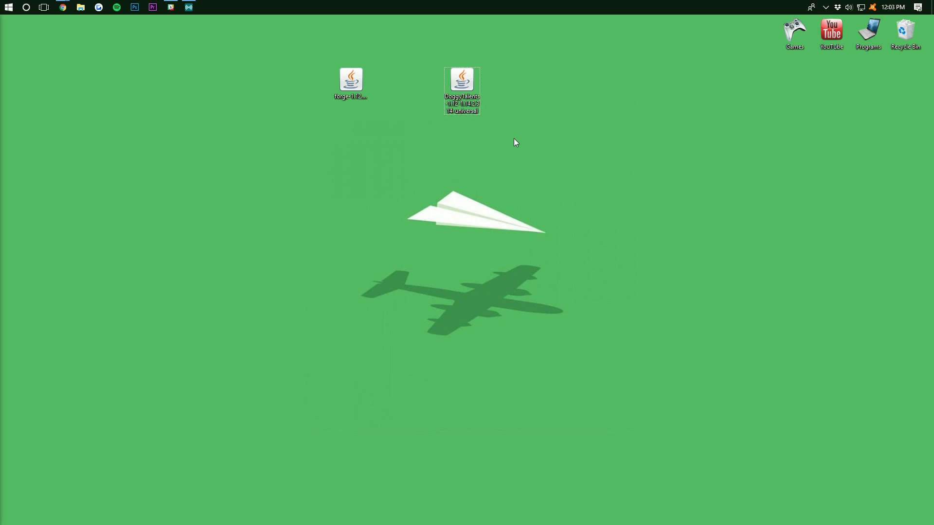
# Open the Downloads folder to show where downloaded files are stored, select the Forge installer there, and close the folder
pyautogui.press('super+r')
pyautogui.write('downloads')
pyautogui.press('Return')
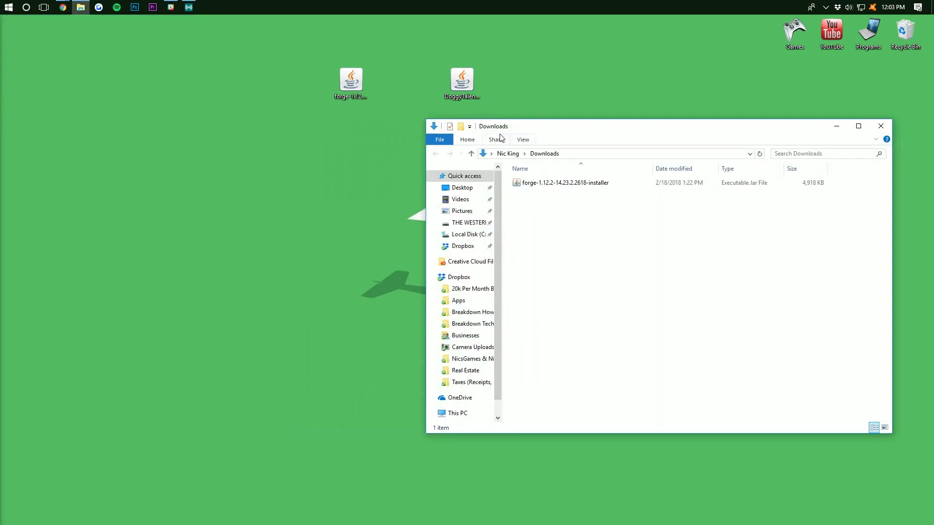
pyautogui.click(562, 185)
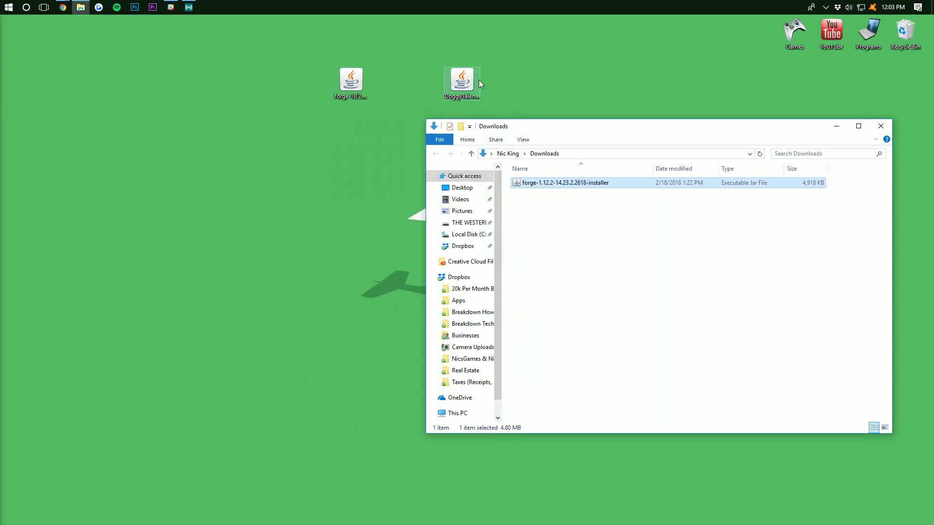
pyautogui.click(881, 126)
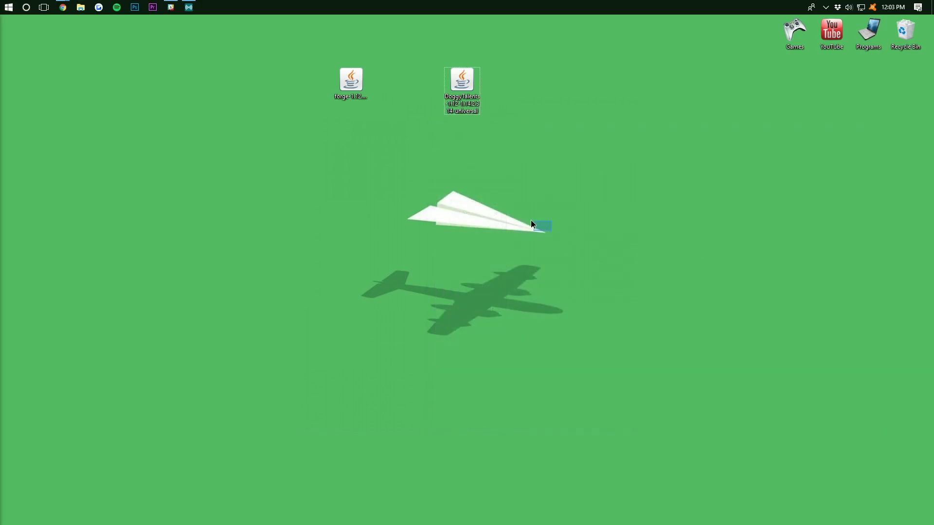
# Open the Forge installer on the desktop with Java(TM) Platform SE binary
pyautogui.moveTo(344, 88); pyautogui.dragTo(364, 82)
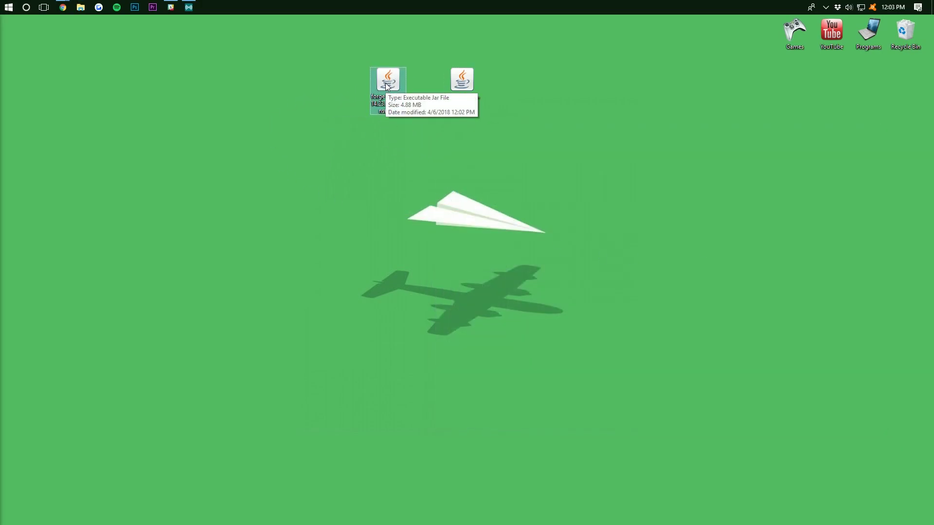
pyautogui.rightClick(386, 86)
pyautogui.moveTo(399, 121)
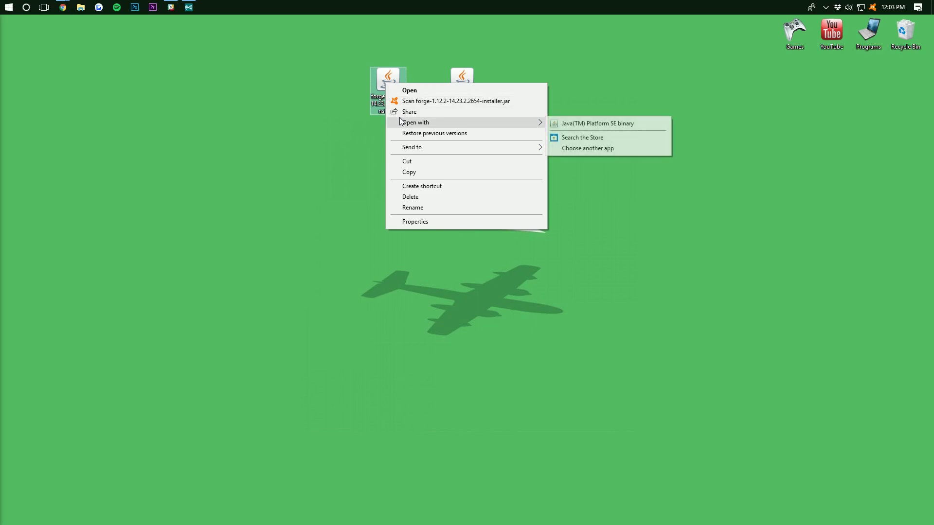
pyautogui.click(581, 125)
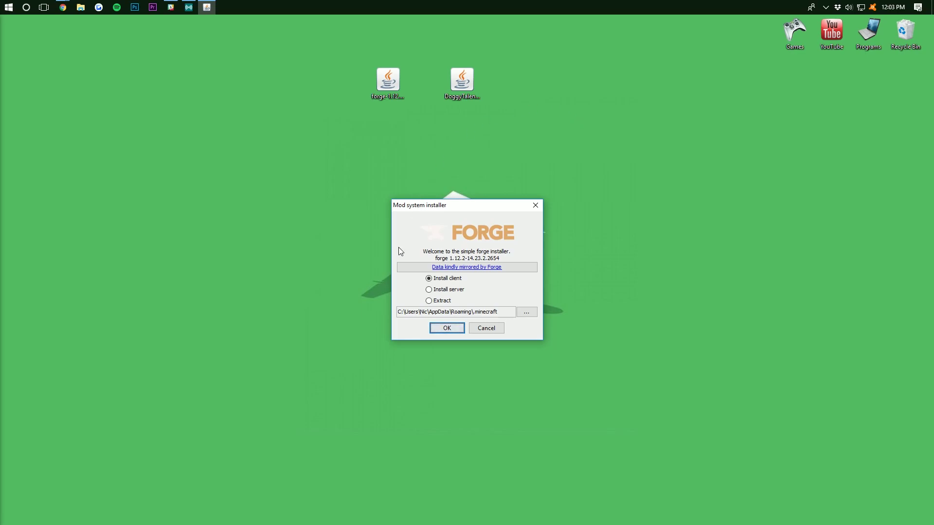
# Install the Forge client into the default .minecraft folder and dismiss the completion message
pyautogui.moveTo(418, 204); pyautogui.dragTo(410, 146)
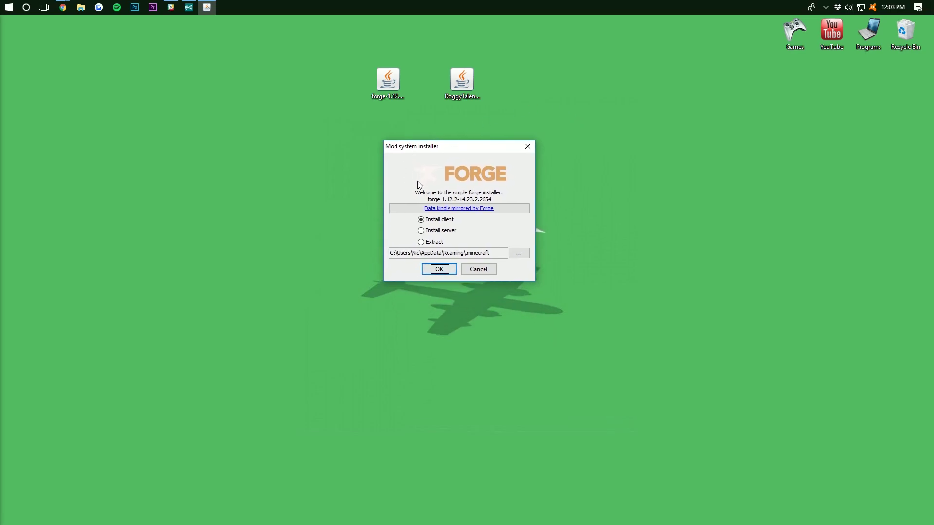
pyautogui.click(437, 222)
pyautogui.click(436, 269)
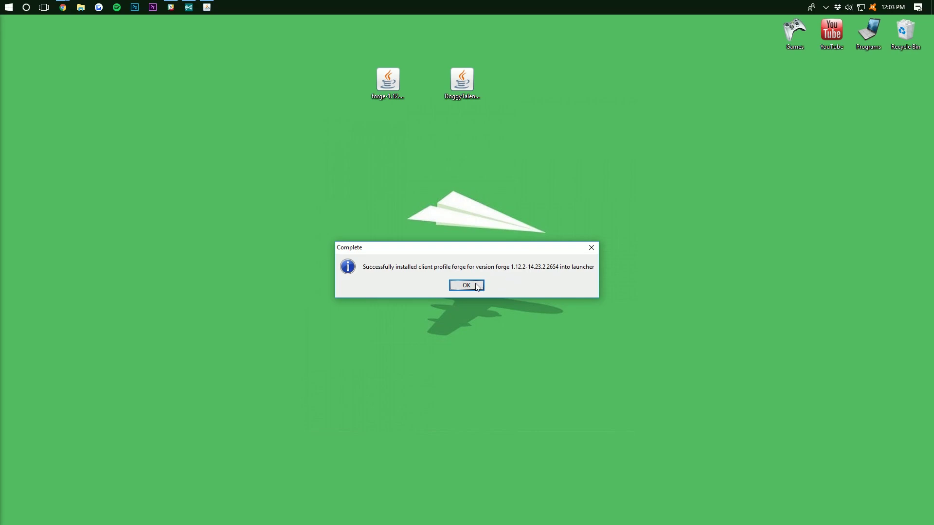
pyautogui.click(471, 288)
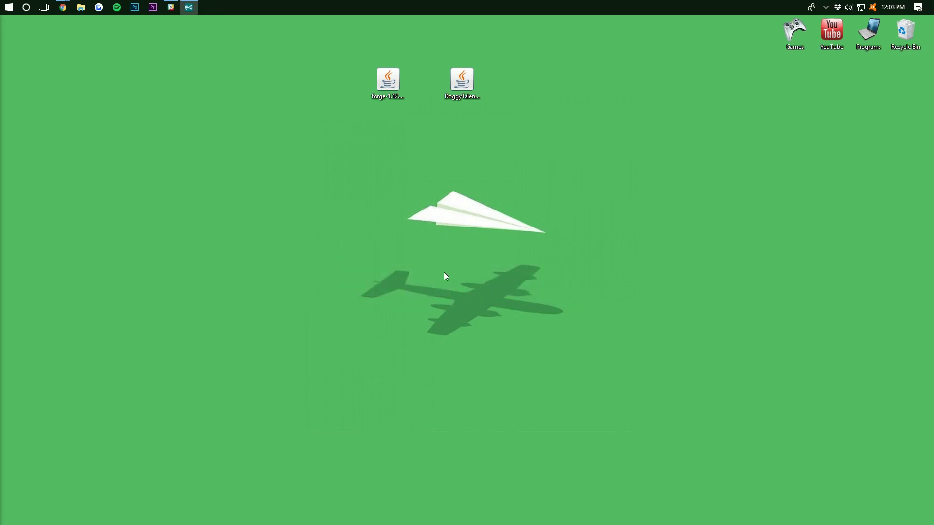
# Move the Forge installer below the Recycle Bin on the desktop and put the DoggyTalents file in its former place
pyautogui.moveTo(889, 113); pyautogui.dragTo(905, 124)
pyautogui.moveTo(467, 86); pyautogui.dragTo(408, 99)
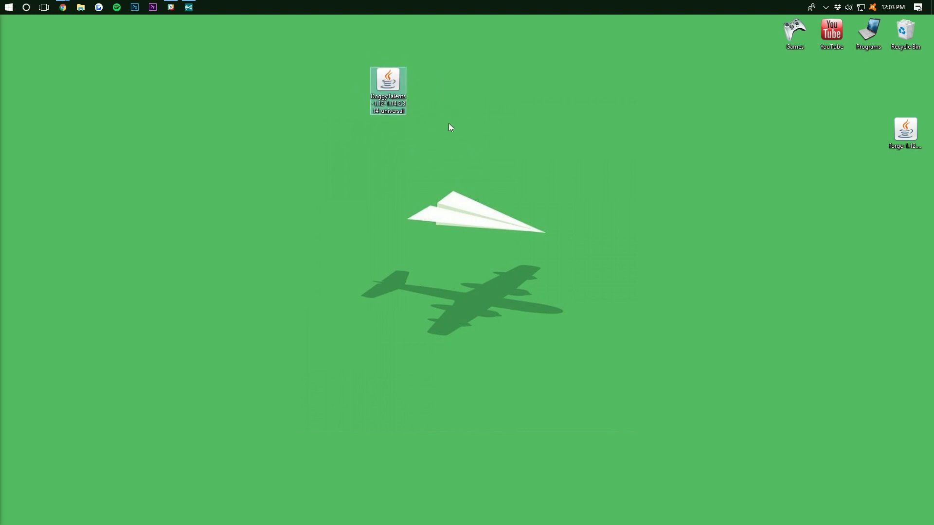
pyautogui.click(470, 111)
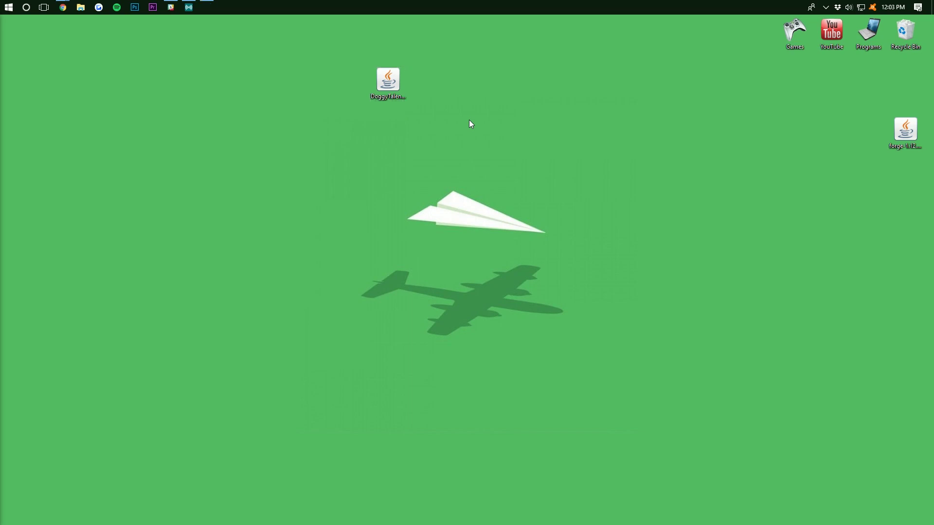
# Run %appdata% to reach the Roaming folder and open the .minecraft folder in it
pyautogui.press('super+r')
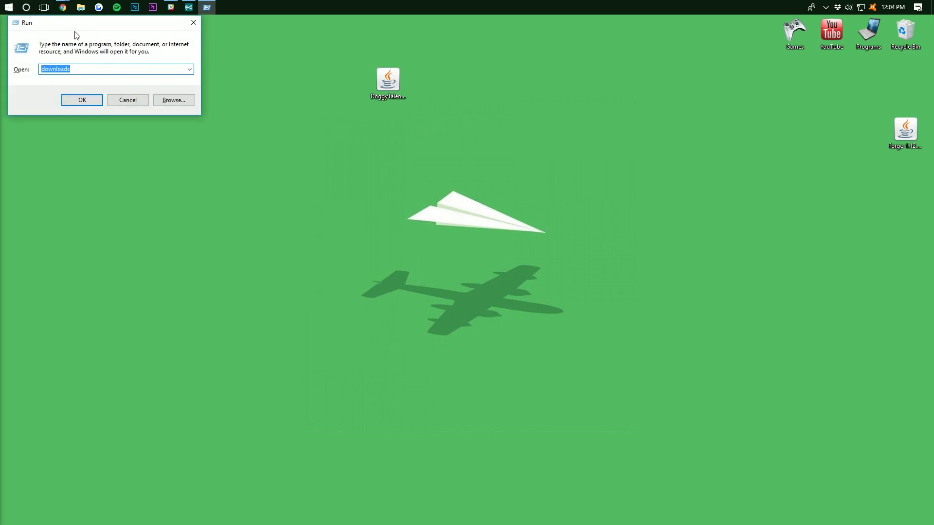
pyautogui.moveTo(84, 24); pyautogui.dragTo(468, 145)
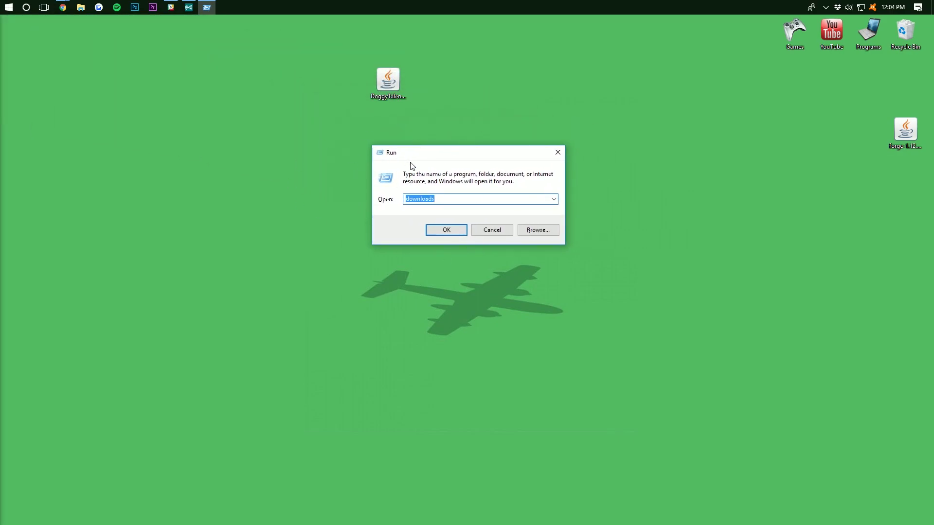
pyautogui.write('%ap')
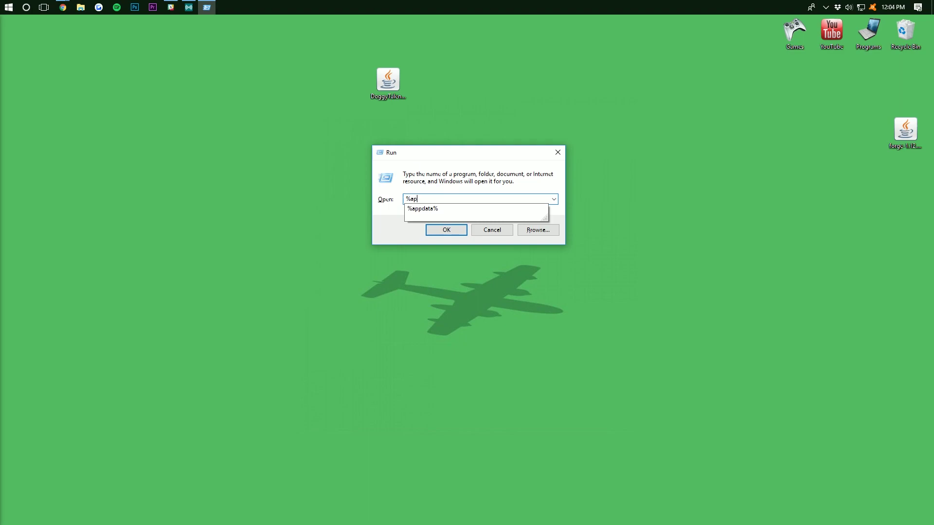
pyautogui.write('pdata%')
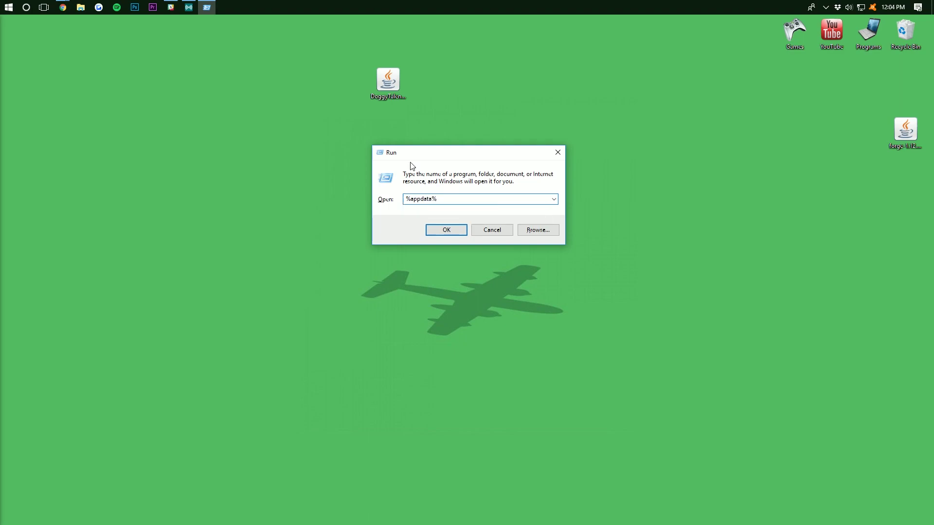
pyautogui.press('Return')
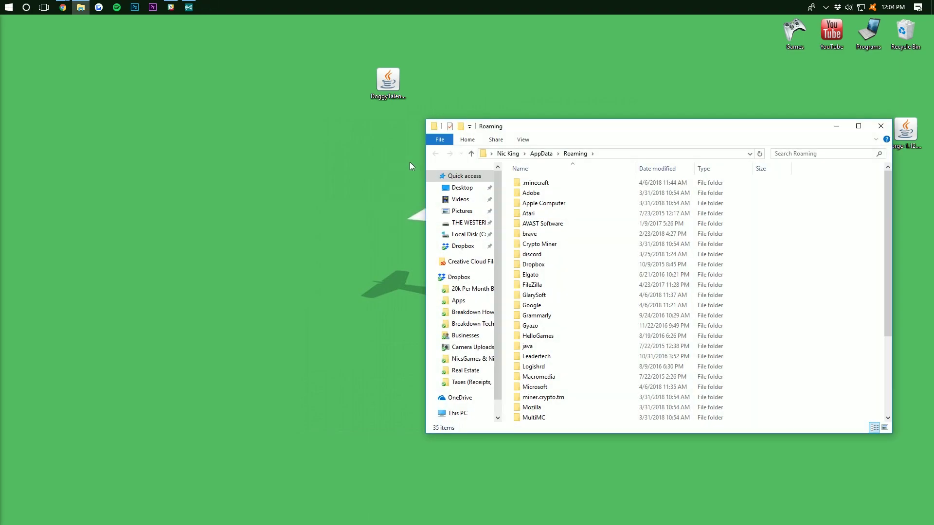
pyautogui.moveTo(555, 126); pyautogui.dragTo(404, 134)
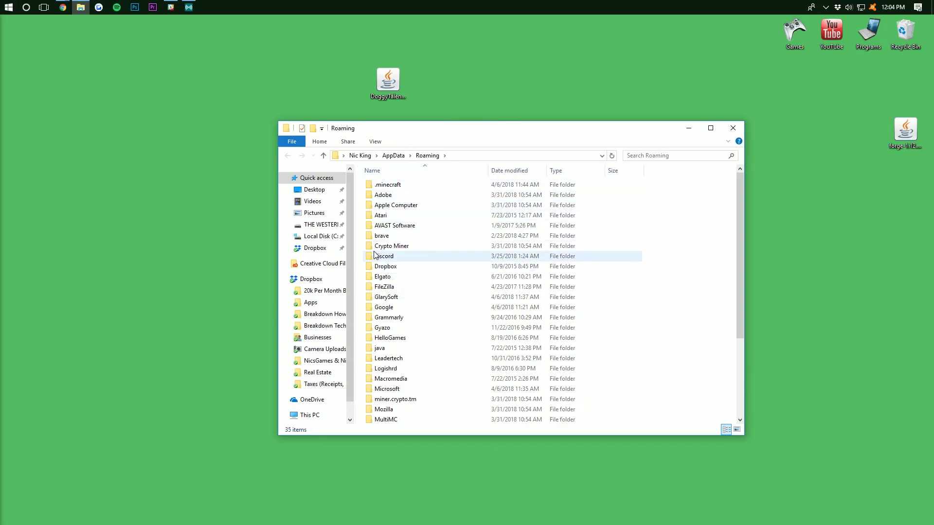
pyautogui.doubleClick(400, 188)
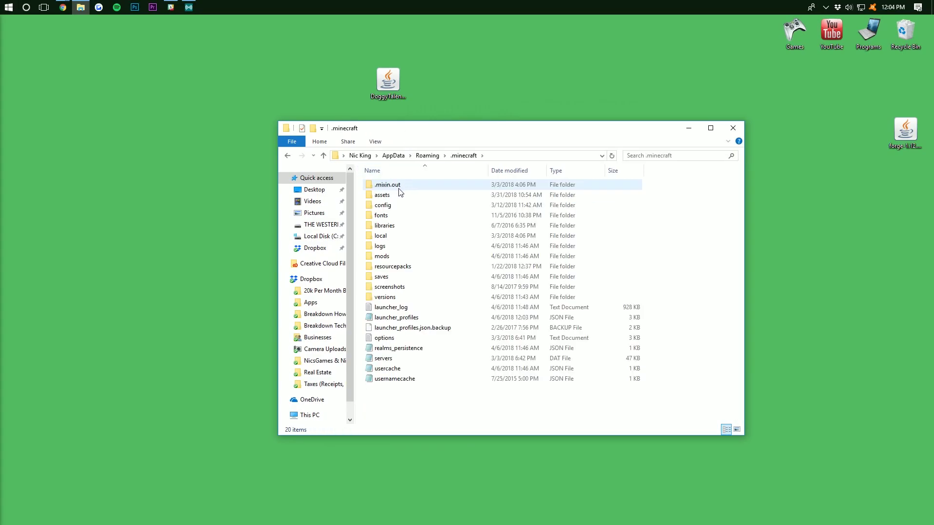
# Move the existing mods folder to the Recycle Bin and create a new folder named mods in .minecraft
pyautogui.moveTo(395, 256); pyautogui.dragTo(904, 30)
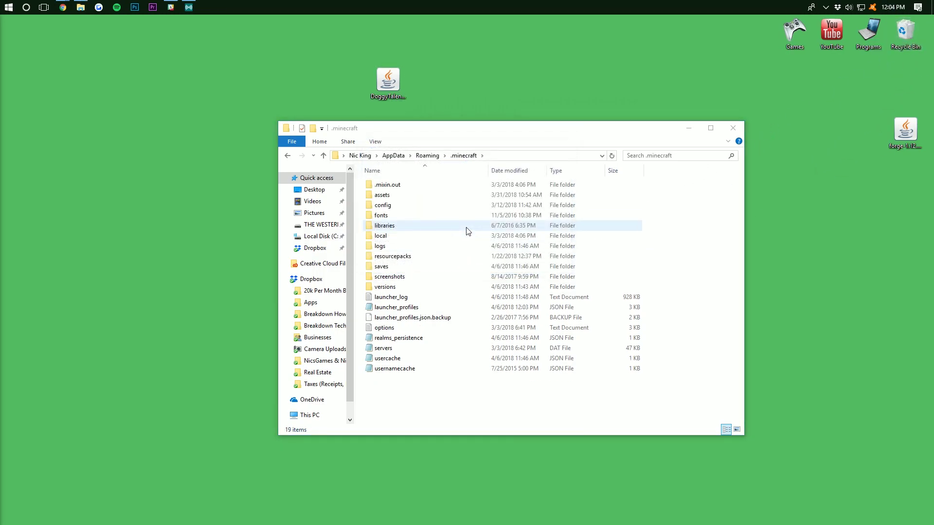
pyautogui.rightClick(412, 402)
pyautogui.click(564, 380)
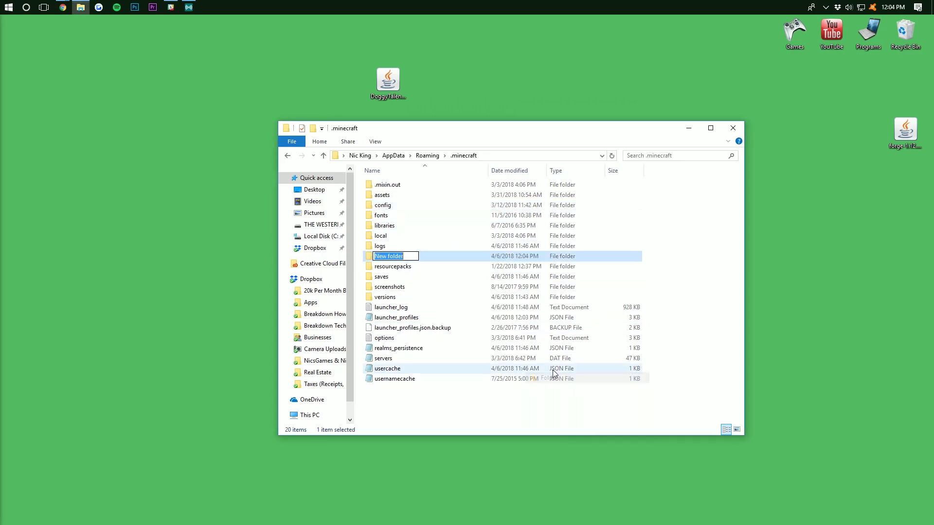
pyautogui.write('mods')
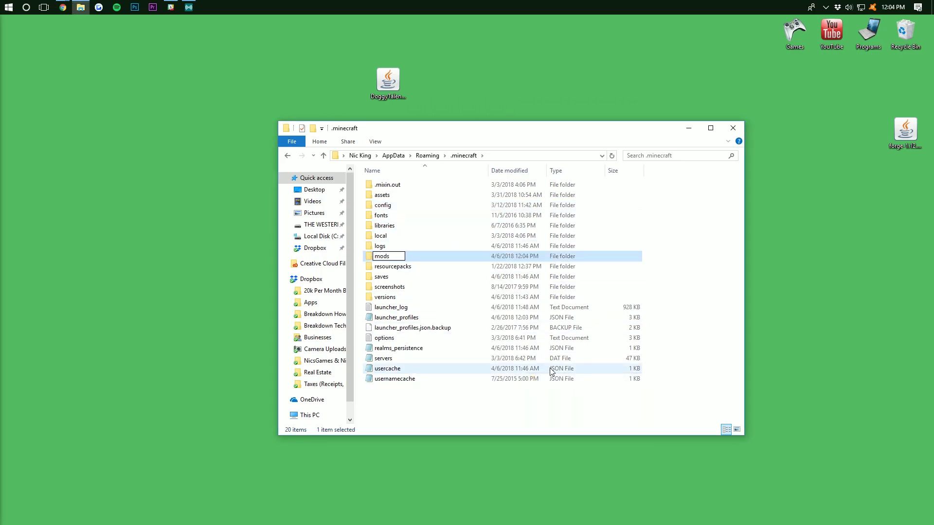
pyautogui.press('Return')
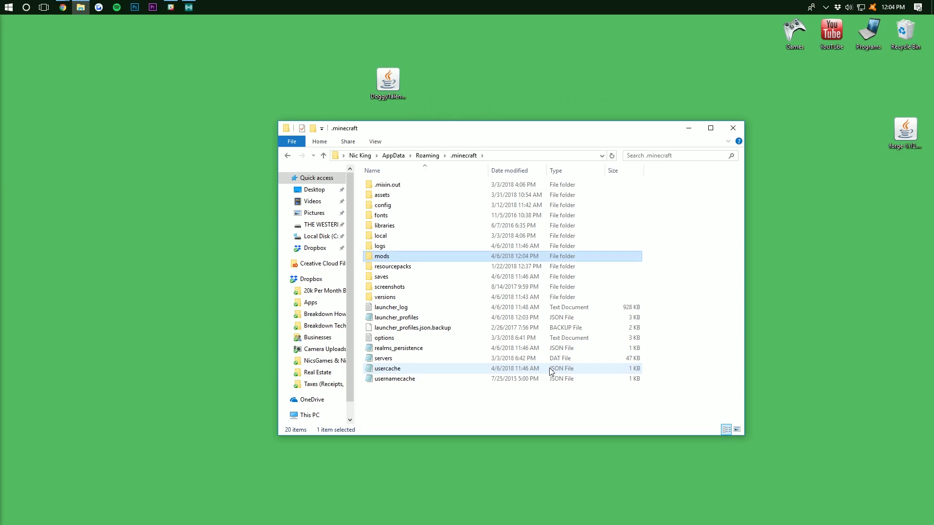
# Copy the DoggyTalents file from the desktop into the new mods folder and close the folder window
pyautogui.doubleClick(381, 256)
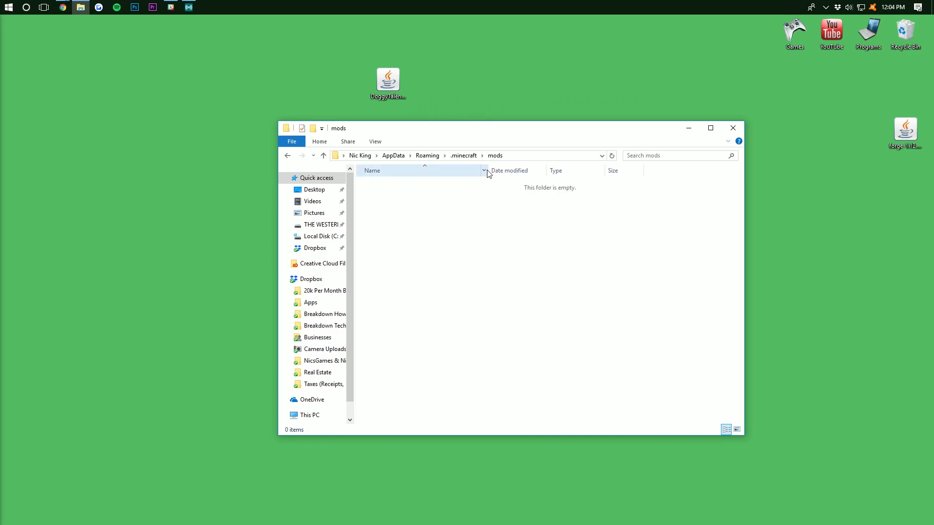
pyautogui.moveTo(387, 82); pyautogui.dragTo(489, 214)
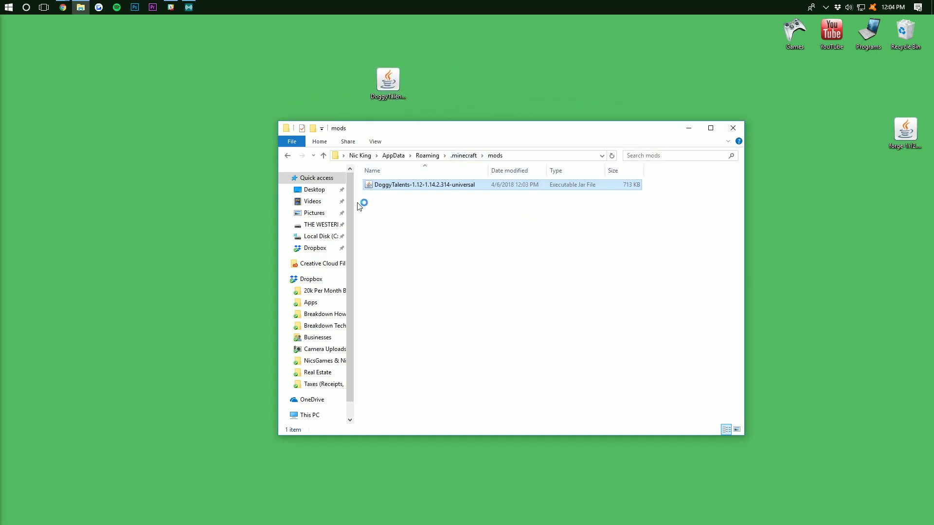
pyautogui.click(733, 128)
# Start the Minecraft launcher from the Games folder and select the forge profile
pyautogui.doubleClick(798, 51)
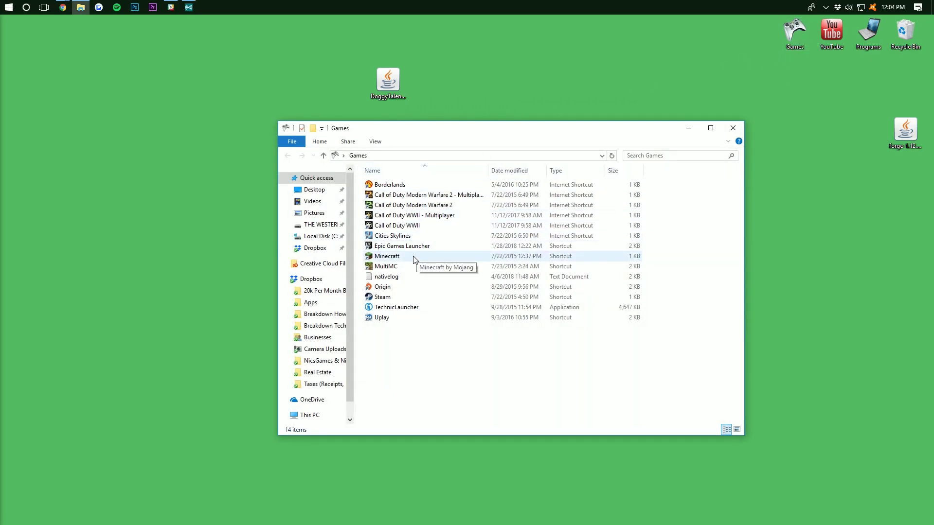
pyautogui.doubleClick(402, 255)
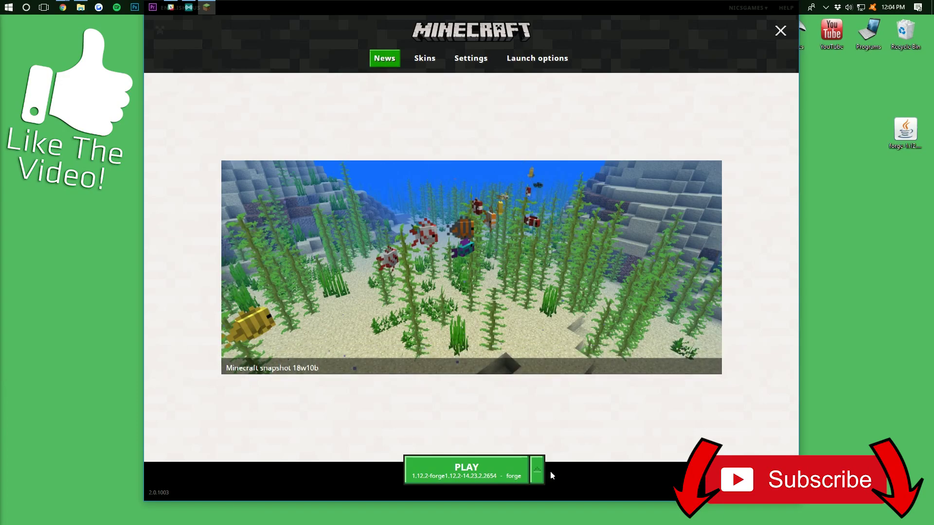
pyautogui.click(538, 470)
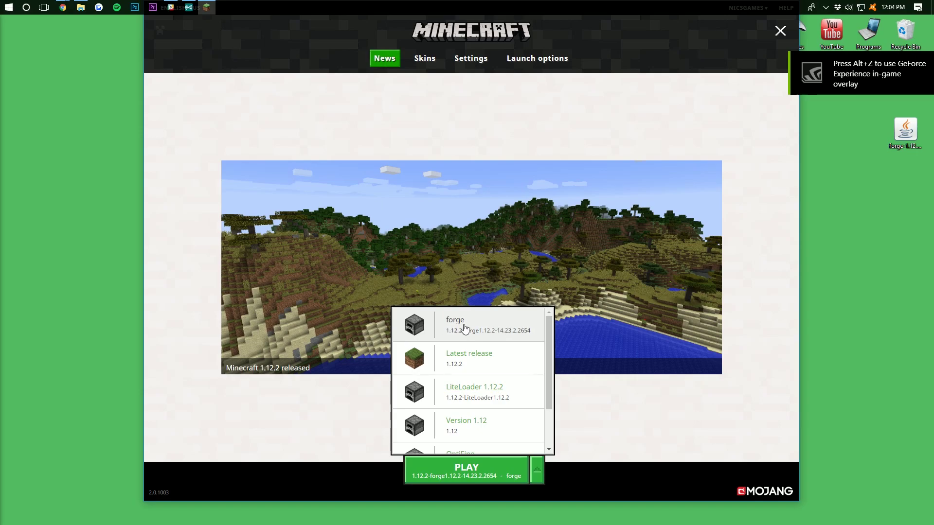
pyautogui.click(481, 328)
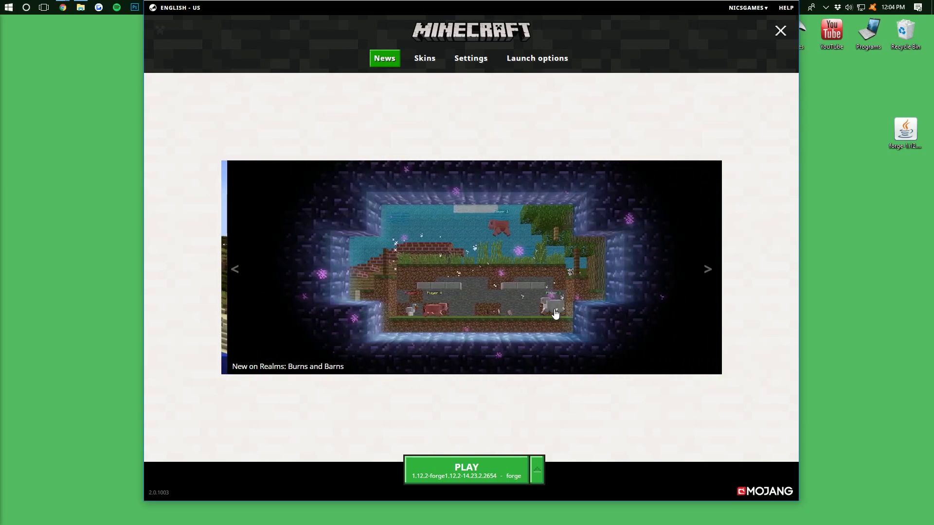
# Set the forge profile's version to release 1.12.2-forge1.12.2-14.23.2.2654 in the launch options and save it
pyautogui.click(539, 64)
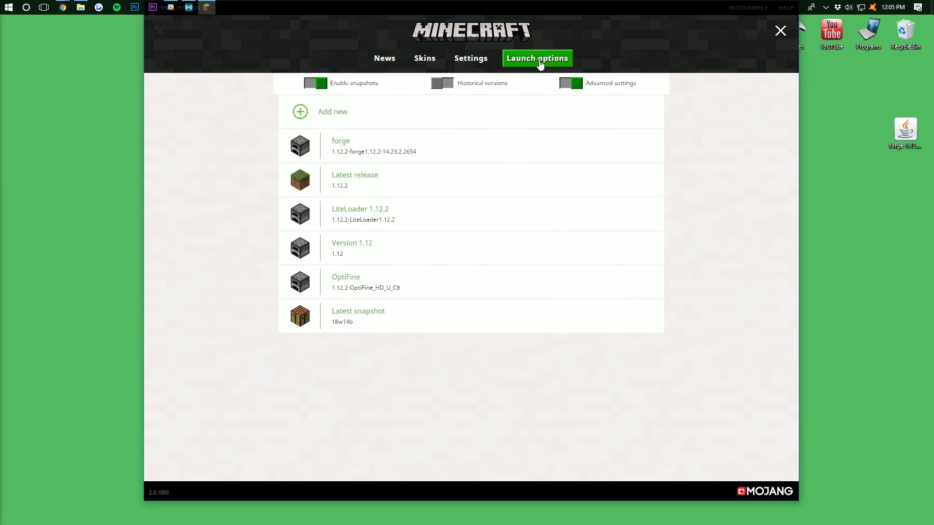
pyautogui.click(348, 146)
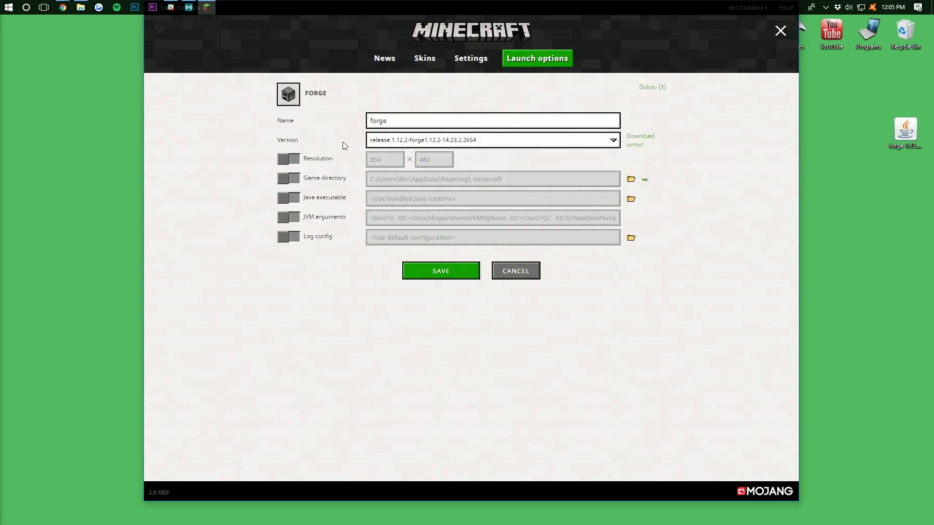
pyautogui.click(444, 142)
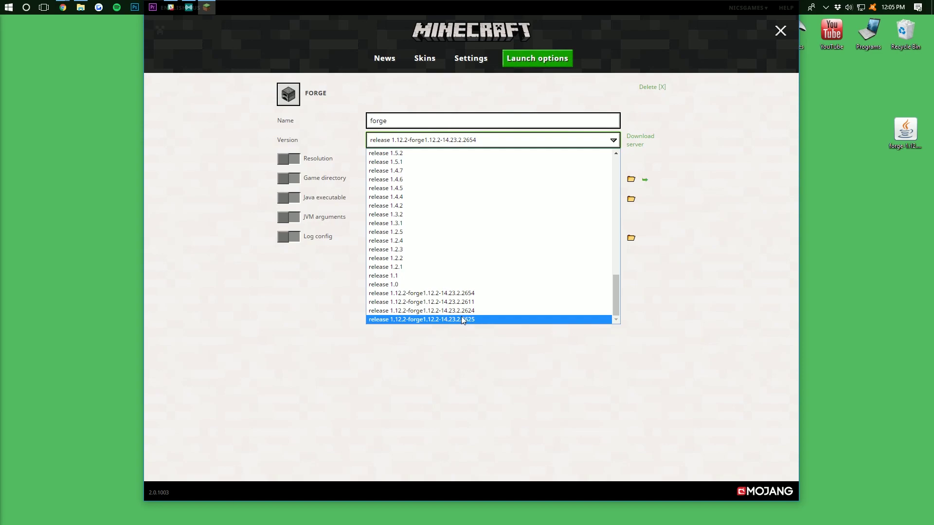
pyautogui.click(473, 294)
pyautogui.click(455, 271)
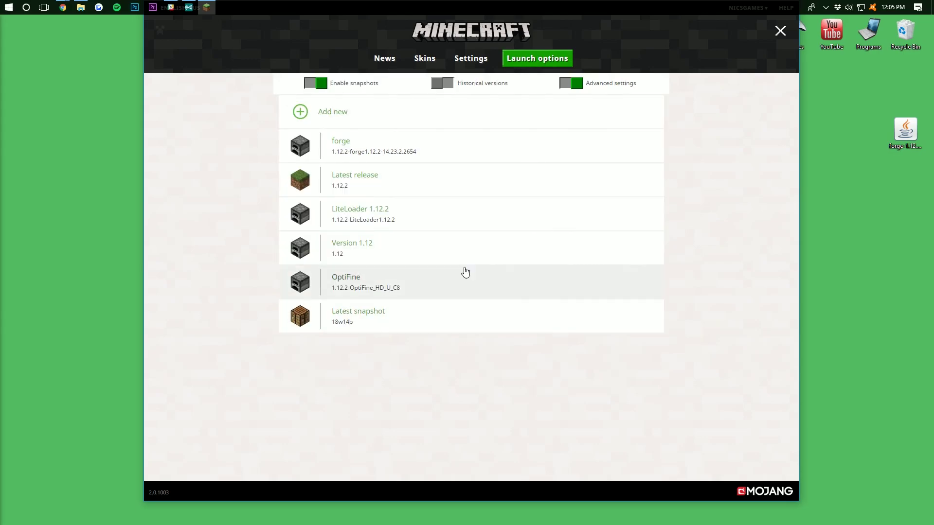
# Return to the launcher's News page, choose the forge profile and launch the game
pyautogui.click(389, 60)
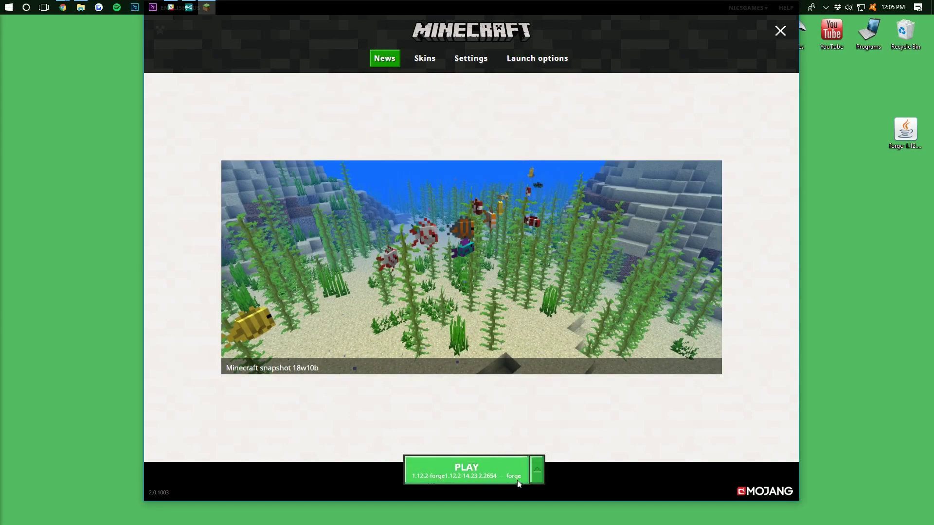
pyautogui.click(537, 470)
pyautogui.click(475, 319)
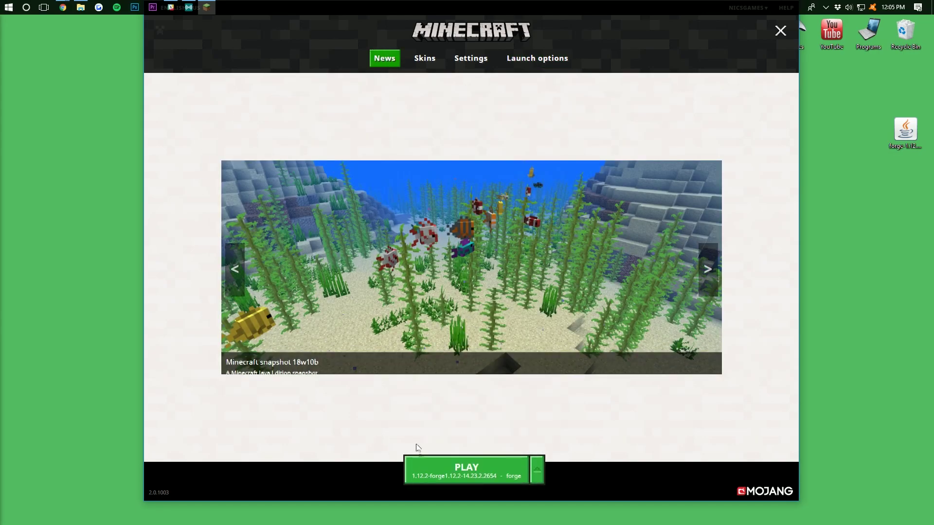
pyautogui.click(457, 467)
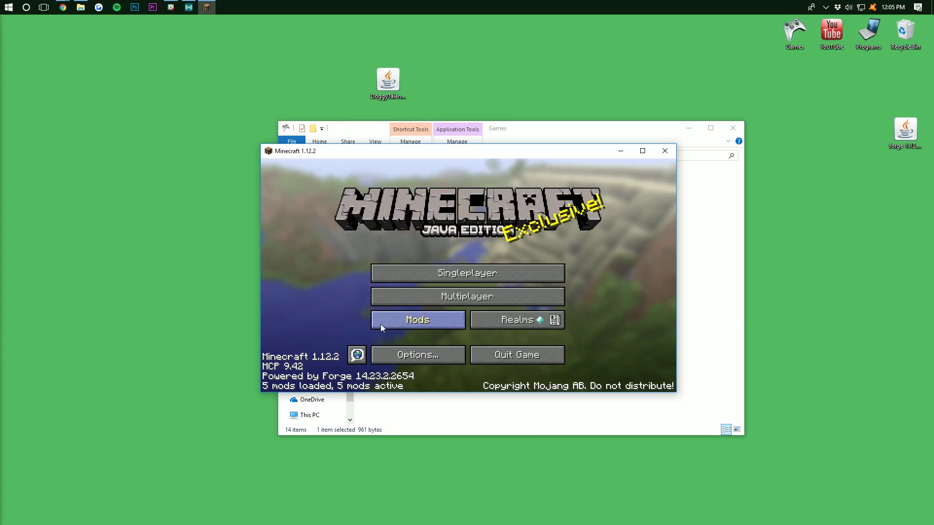
# Check the Doggy Talents entry in the game's mod list and return to the title screen
pyautogui.click(418, 320)
pyautogui.scroll(-3, 328, 244)
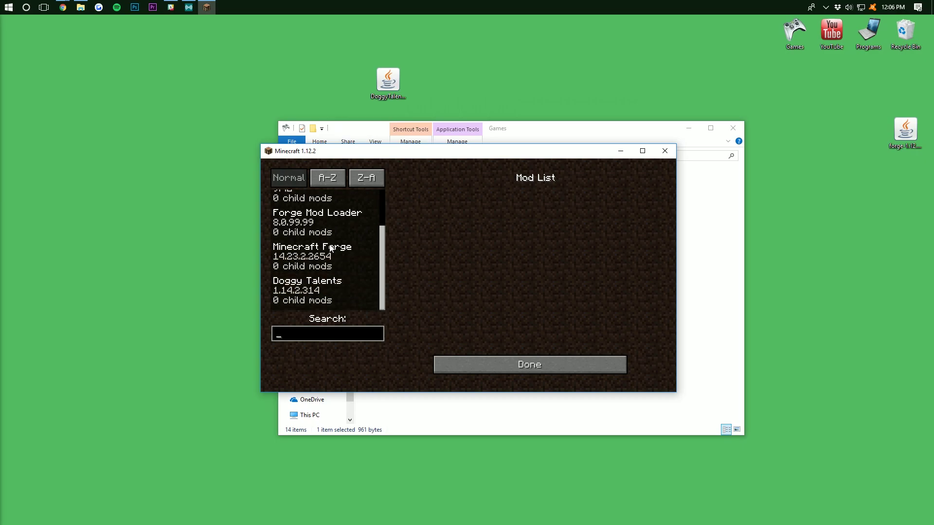
pyautogui.click(298, 288)
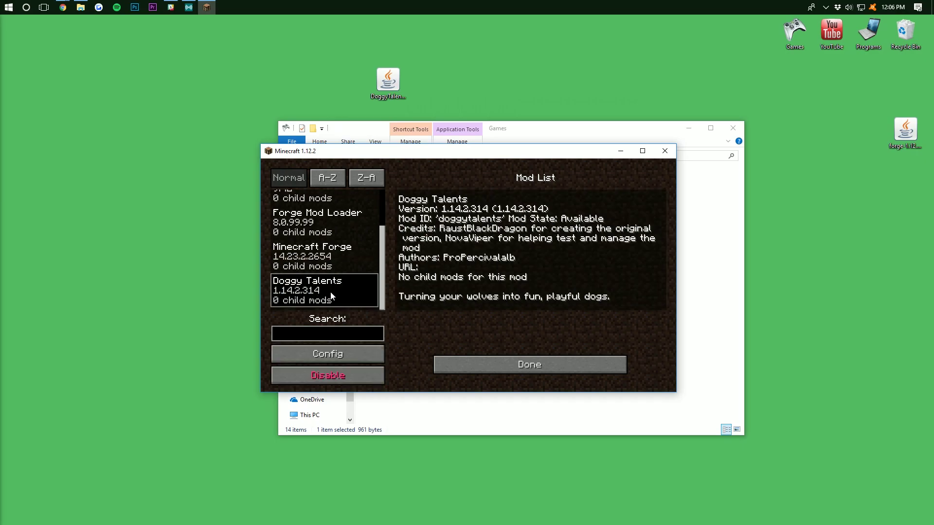
pyautogui.click(541, 365)
# Load the first existing singleplayer world and agree to continue despite the missing registry entries
pyautogui.click(428, 273)
pyautogui.doubleClick(389, 201)
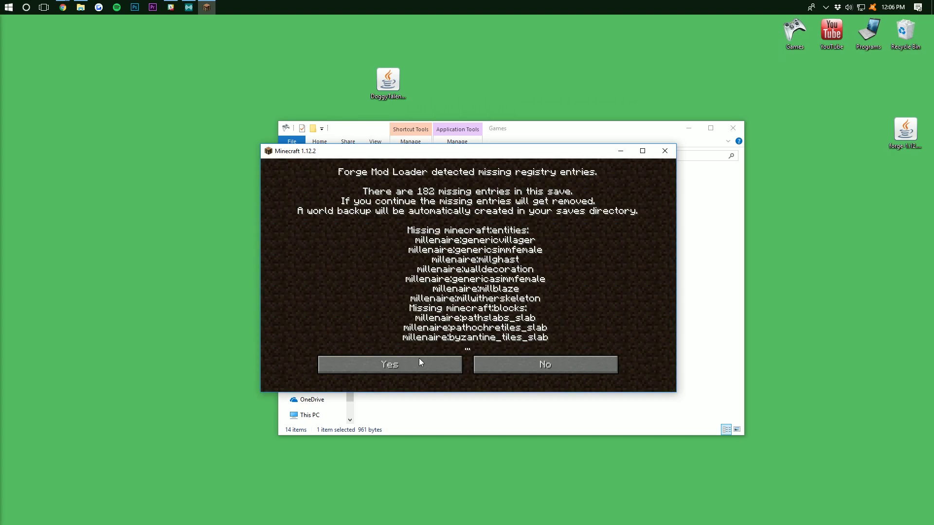
pyautogui.click(427, 367)
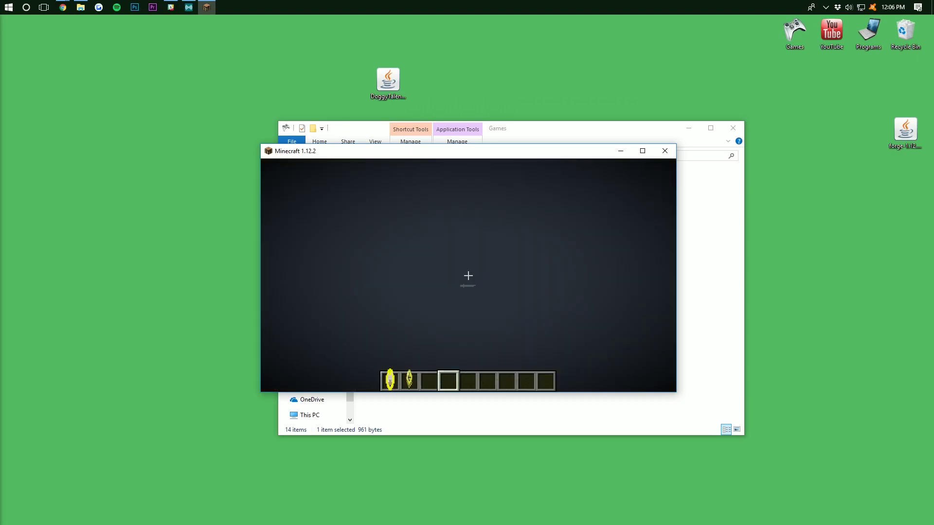
# Hold the items in the first two hotbar slots, and view the Dog Bed Variants and Doggy Talents categories in the creative inventory
pyautogui.press('1')
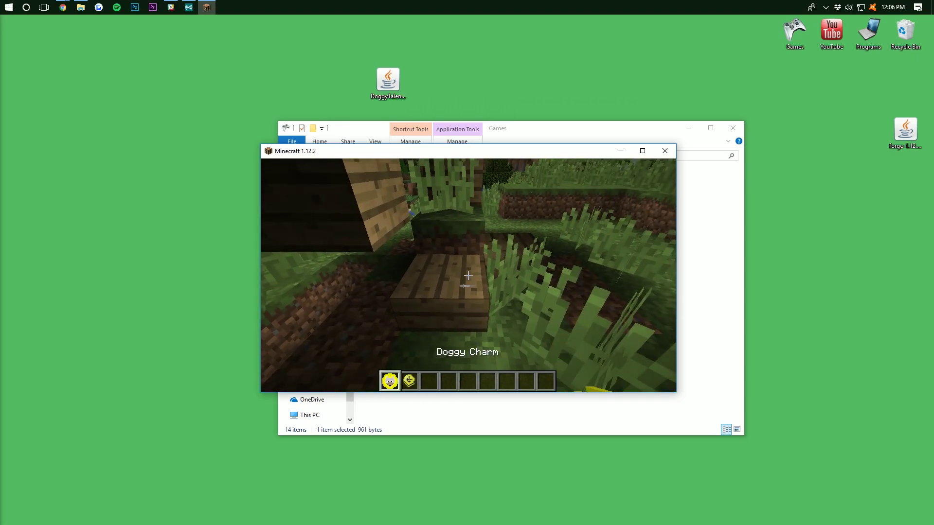
pyautogui.press('2')
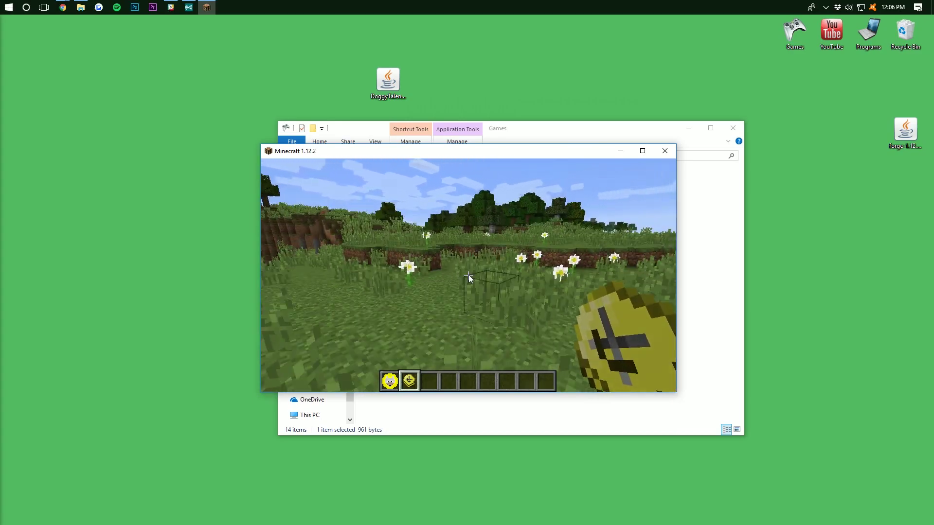
pyautogui.press('e')
pyautogui.click(553, 171)
pyautogui.click(415, 197)
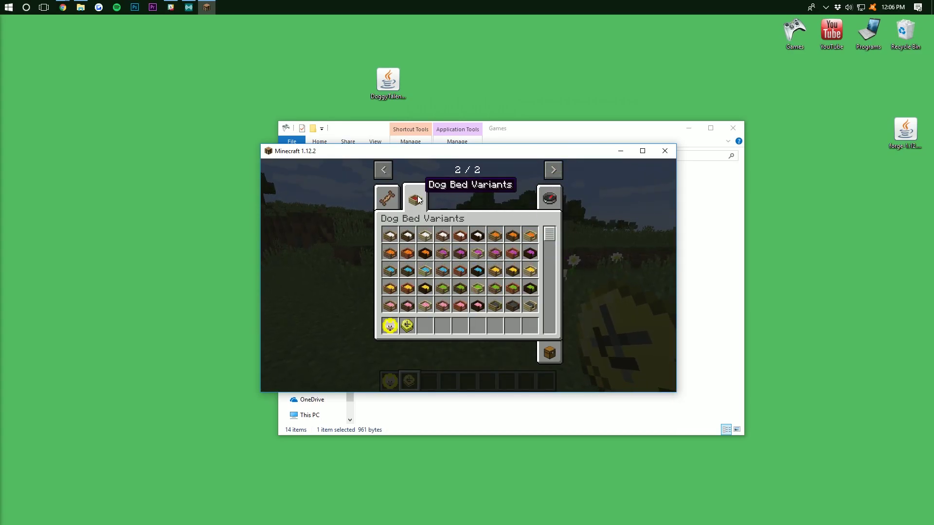
pyautogui.click(387, 197)
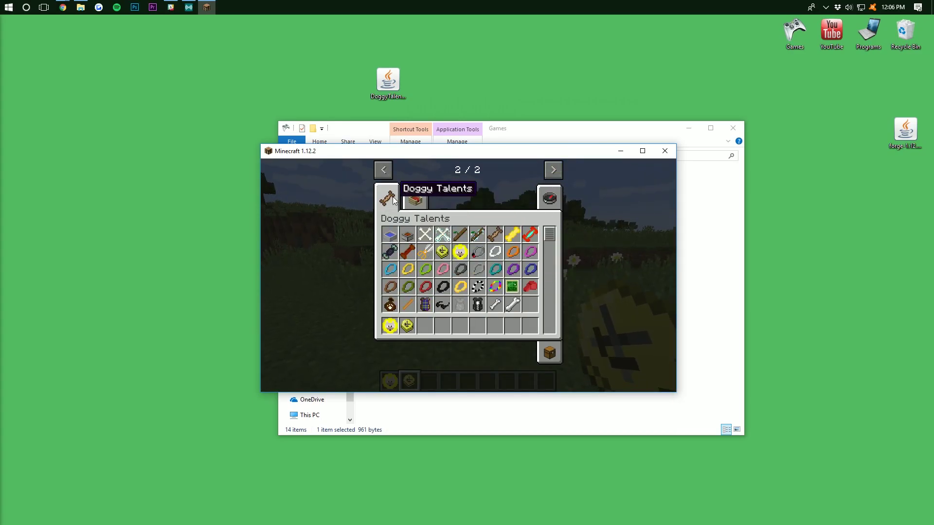